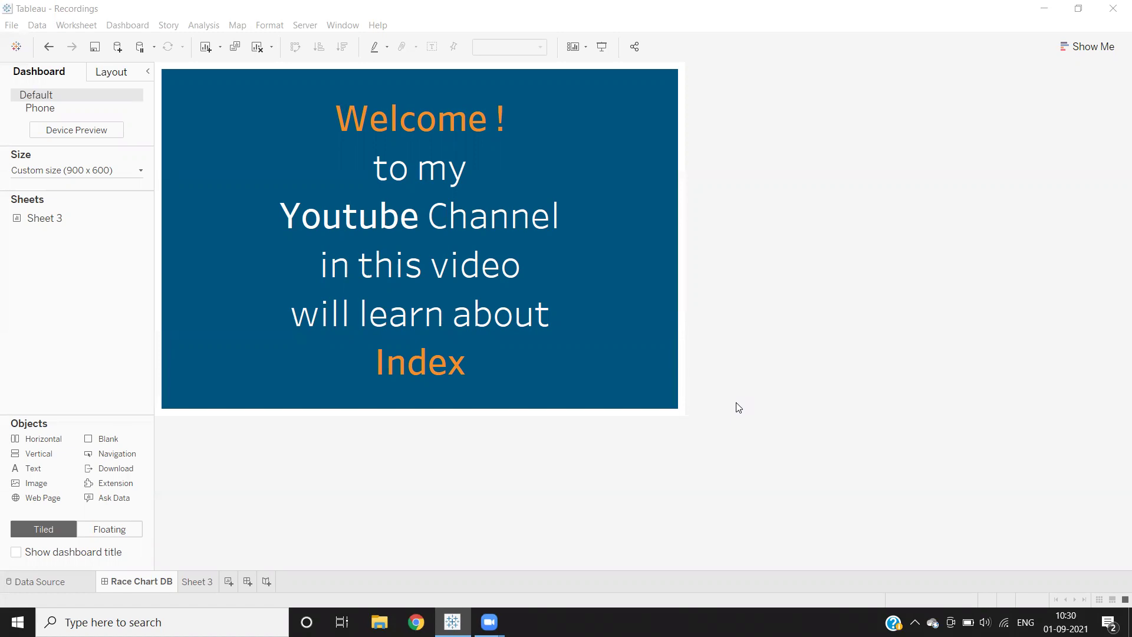
Switch from the Race Chart DB dashboard to the empty Sheet 3 worksheet.
left_click(199, 582)
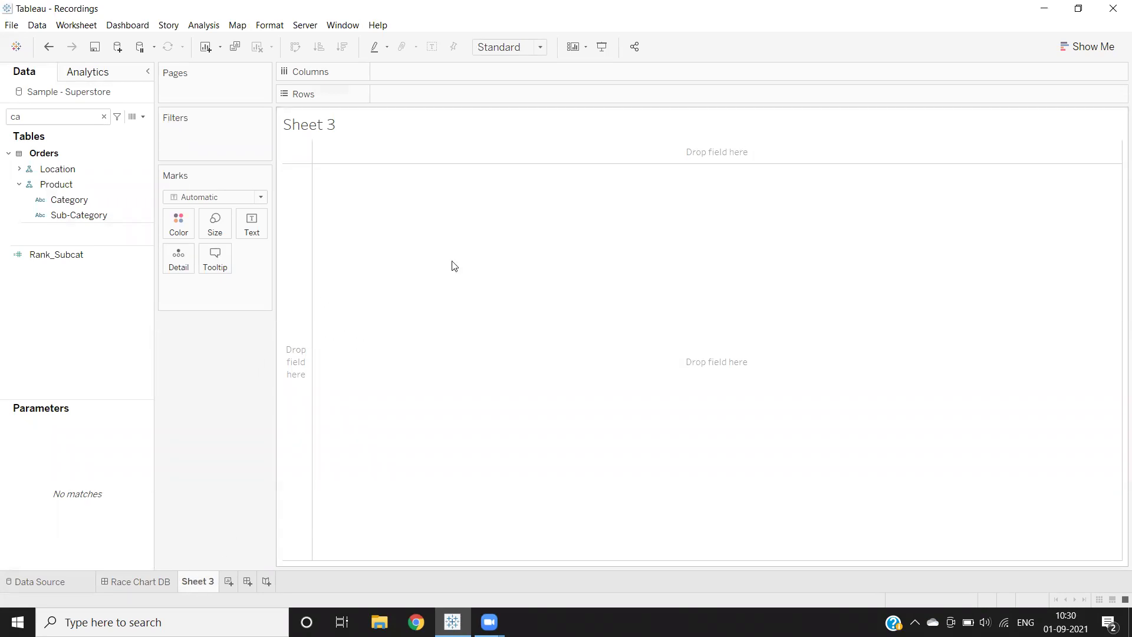
Put Sub-Category on Rows and add Sales to the Marks card for the 17 sub-categories.
left_click(67, 216)
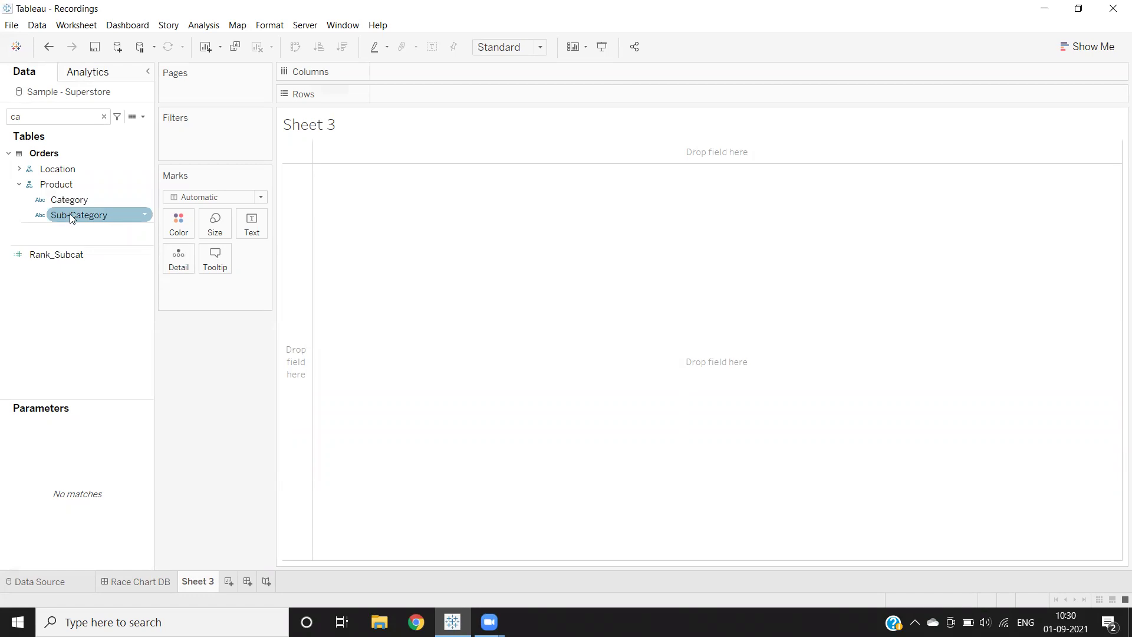
left_click_drag(70, 214, 413, 94)
left_click(61, 116)
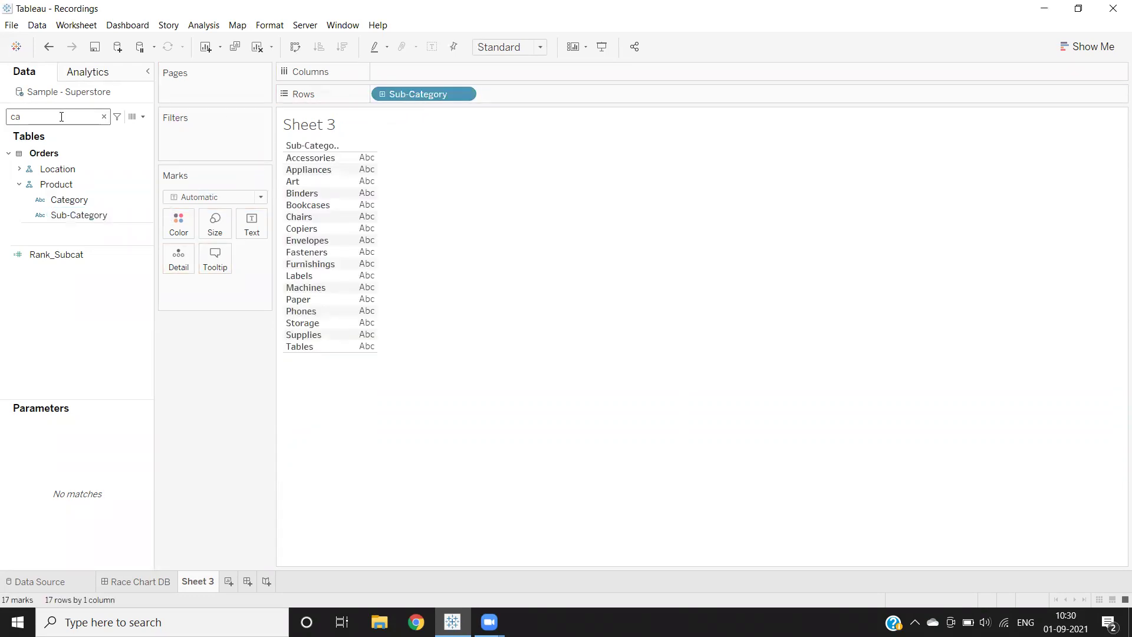
key("BackSpace")
key("BackSpace")
type("sa")
left_click_drag(53, 182, 246, 229)
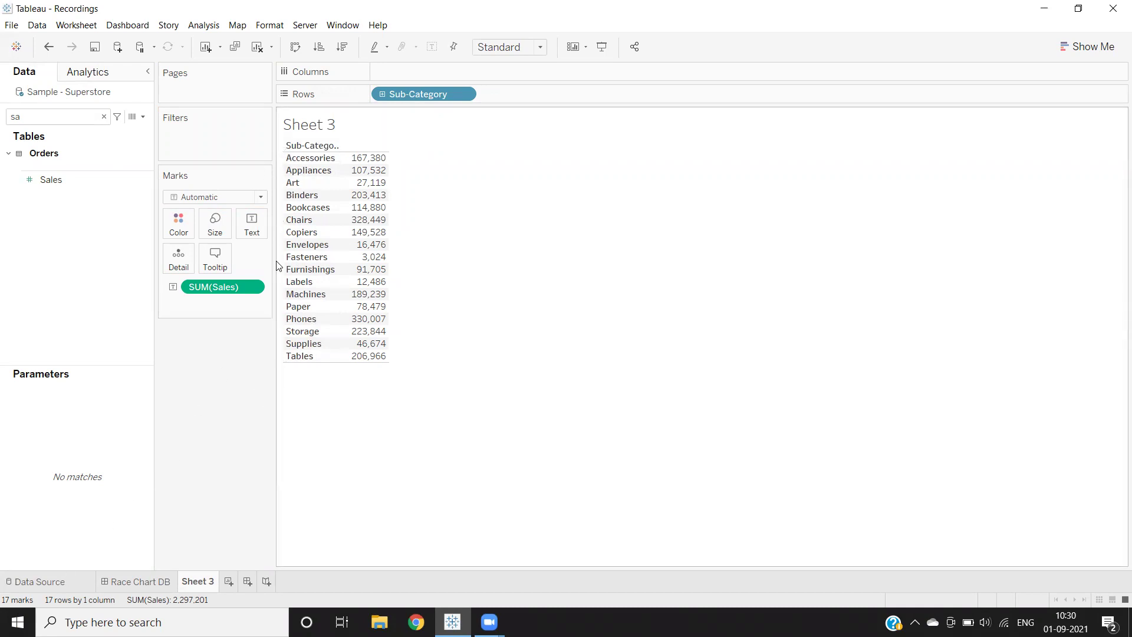
left_click(144, 118)
Create a calculated field named Index with the formula INDEX().
left_click(132, 132)
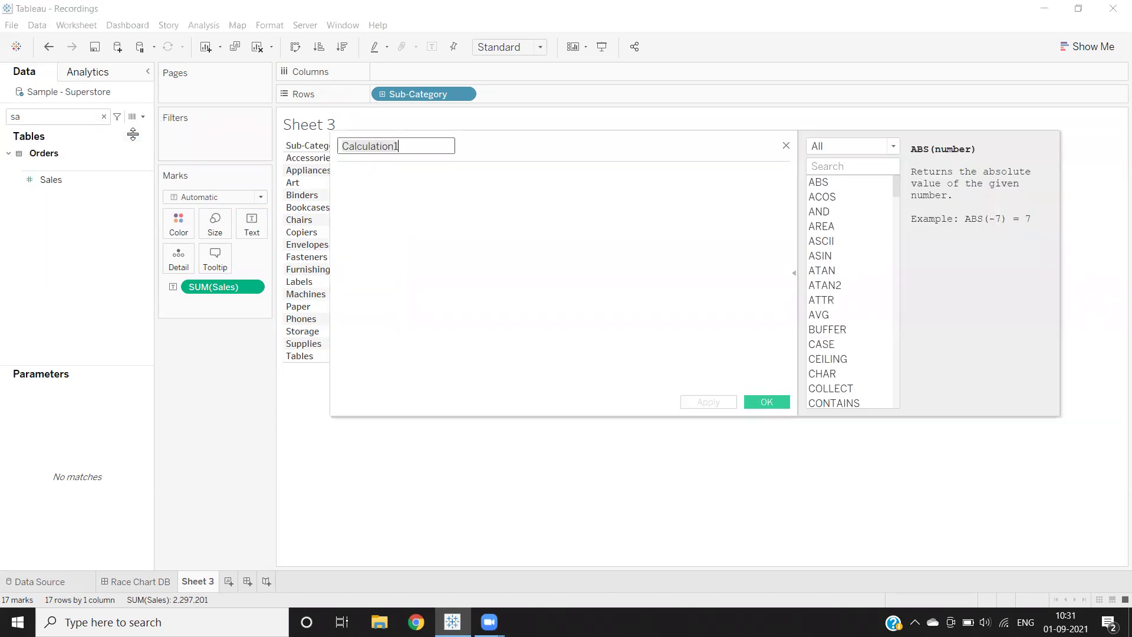
type("Index")
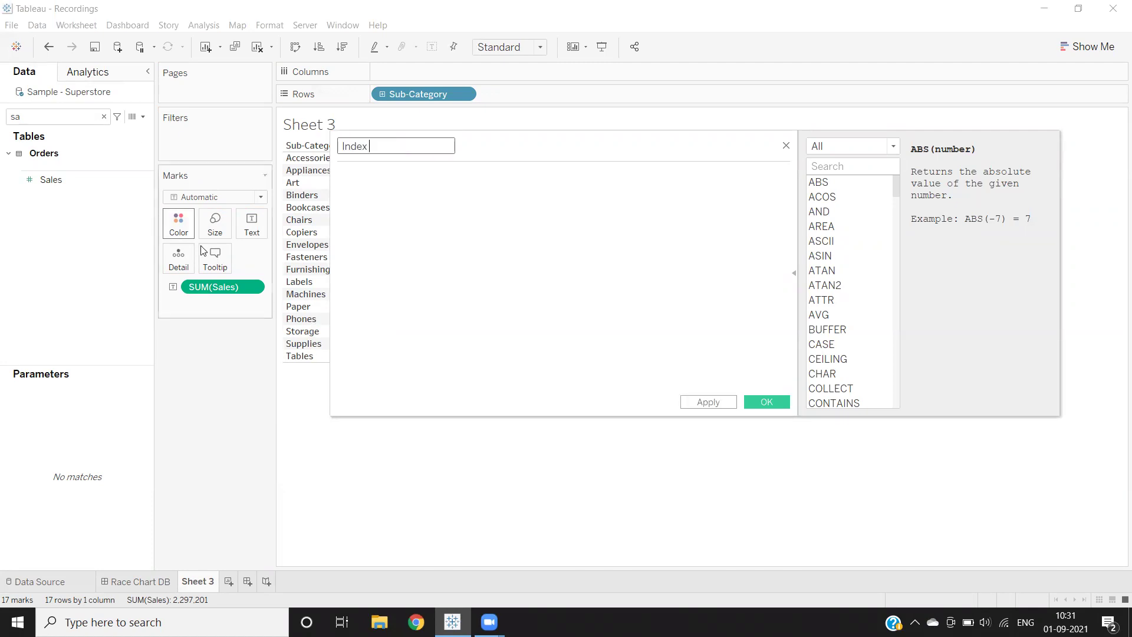
left_click(453, 193)
type("ind")
key("Return")
key("BackSpace")
key("BackSpace")
key("BackSpace")
key("BackSpace")
key("BackSpace")
key("BackSpace")
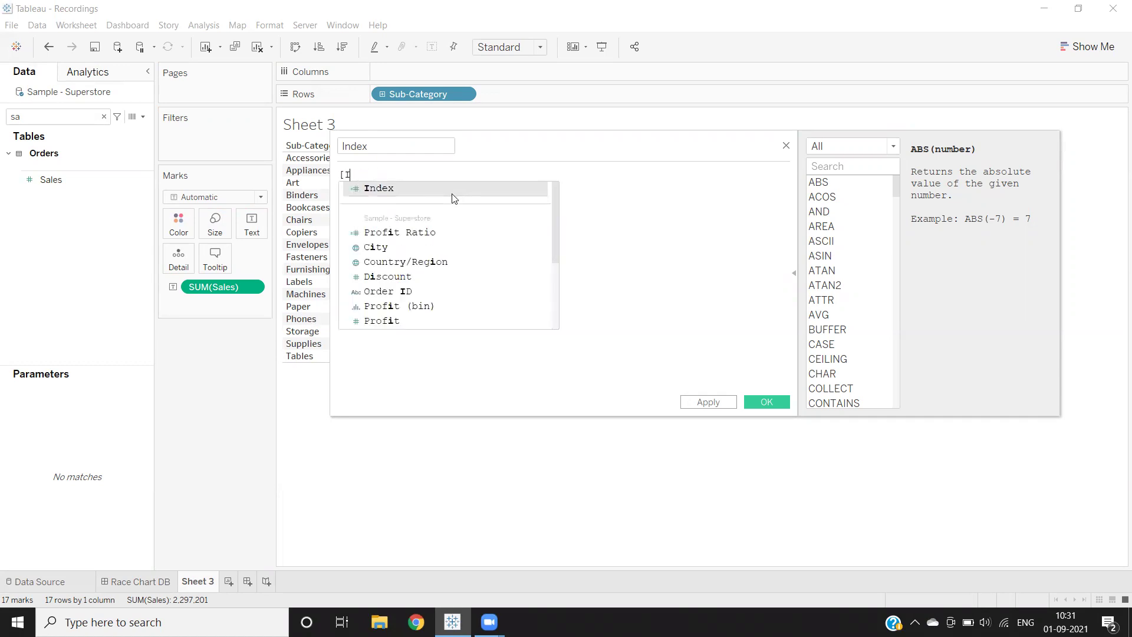
key("Escape")
key("BackSpace")
type("ind")
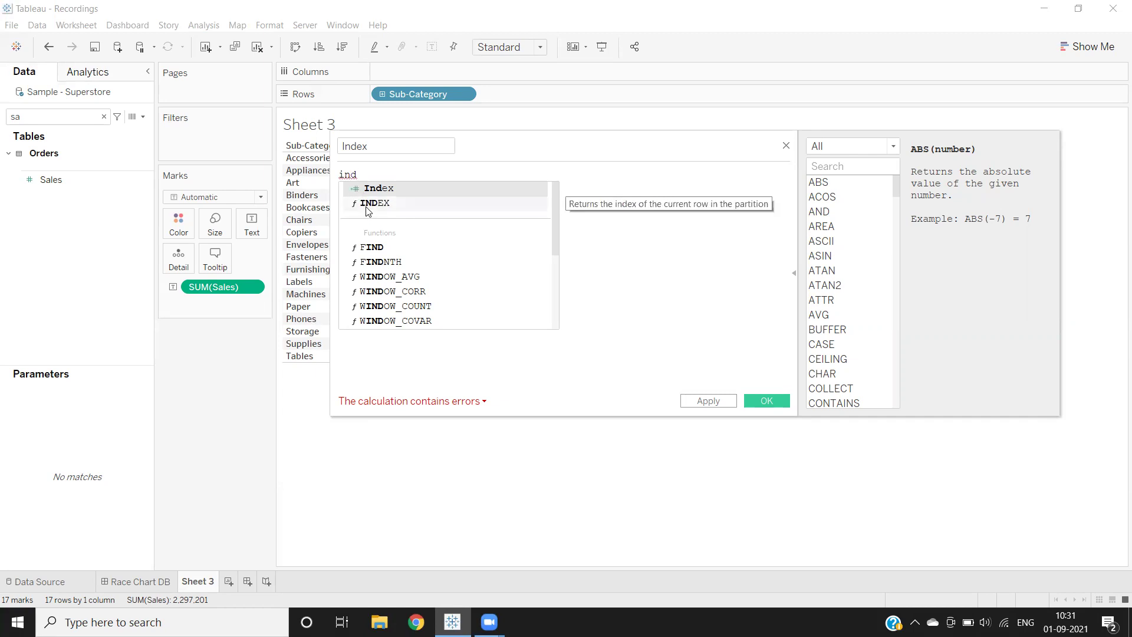
double_click(366, 204)
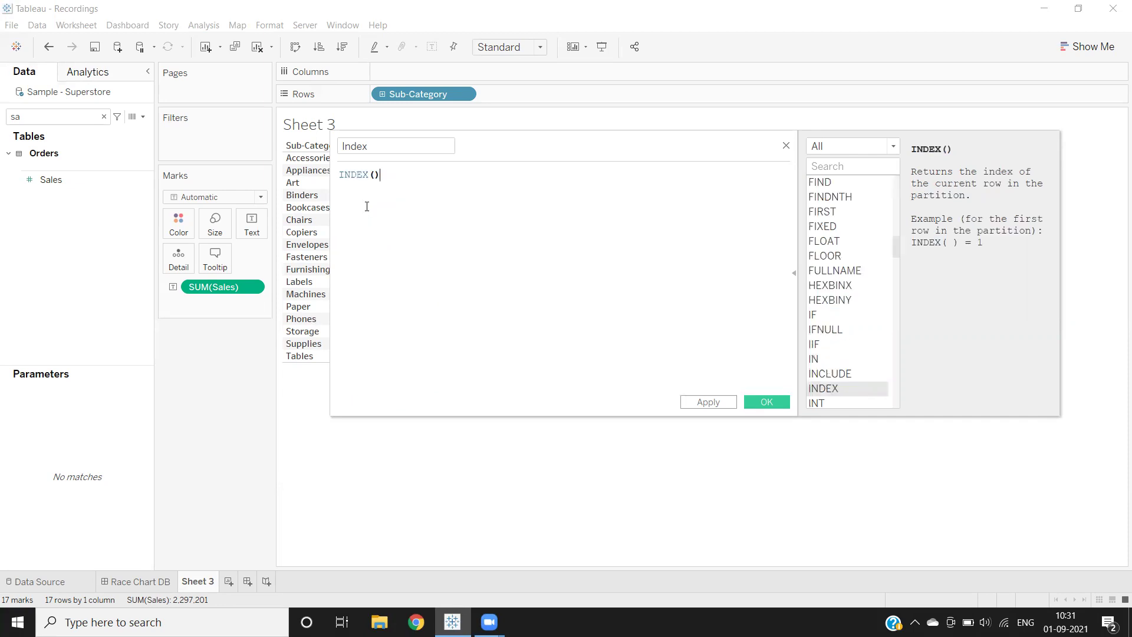
left_click(701, 403)
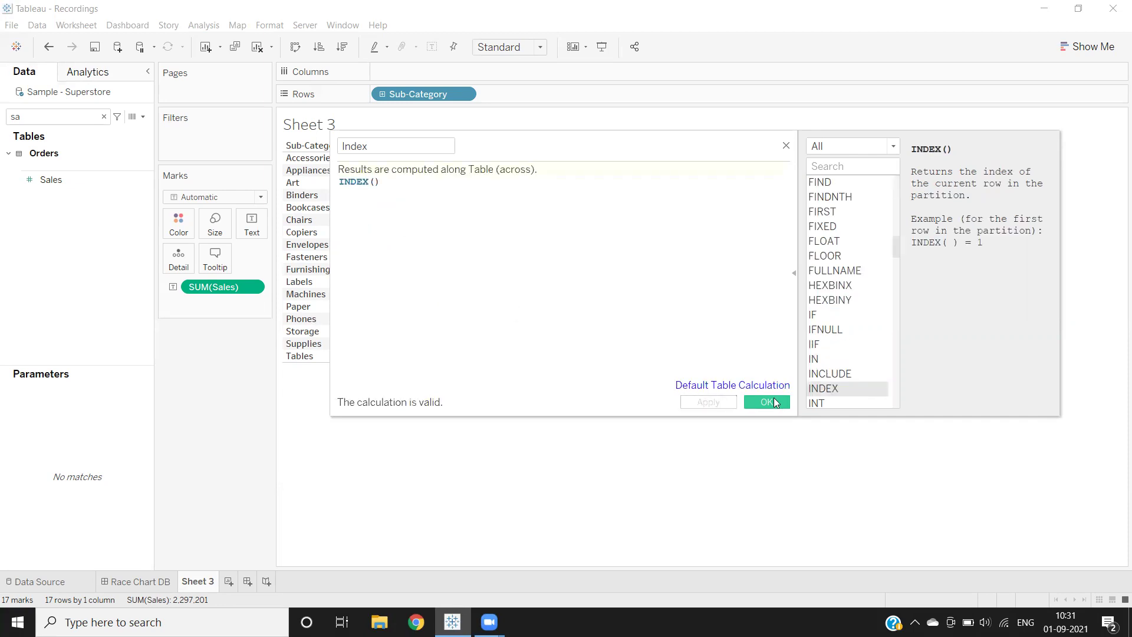
left_click(772, 398)
Add the new Index field to Rows after Sub-Category.
left_click(78, 119)
key("ctrl+a")
key("BackSpace")
type("in")
left_click(54, 223)
left_click_drag(55, 223, 387, 98)
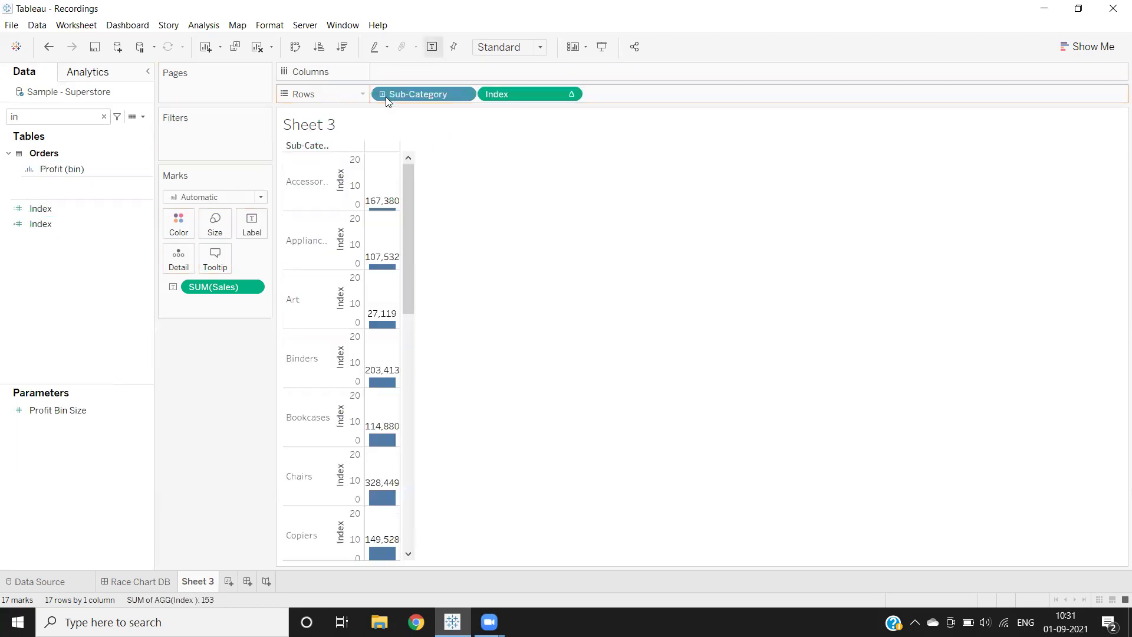
Make the Index pill discrete so the rows are numbered 1 to 17 in a text table.
left_click(569, 95)
left_click(540, 198)
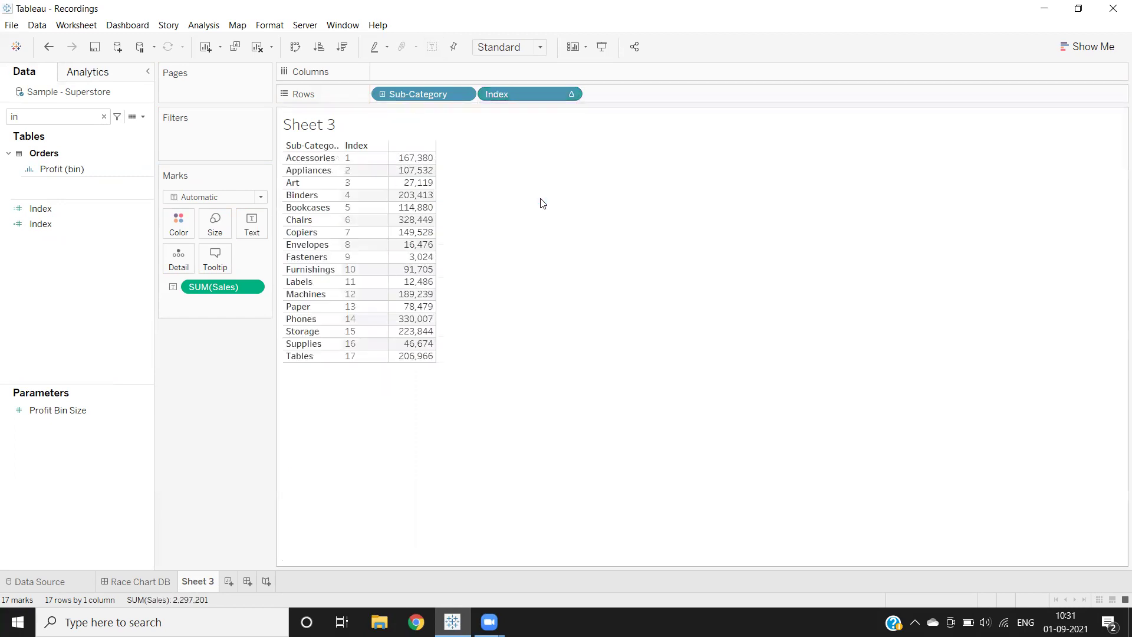
left_click(356, 159)
left_click(334, 163)
Add Category to Rows before Sub-Category, grouping under Furniture, Office Supplies and Technology.
left_click(102, 117)
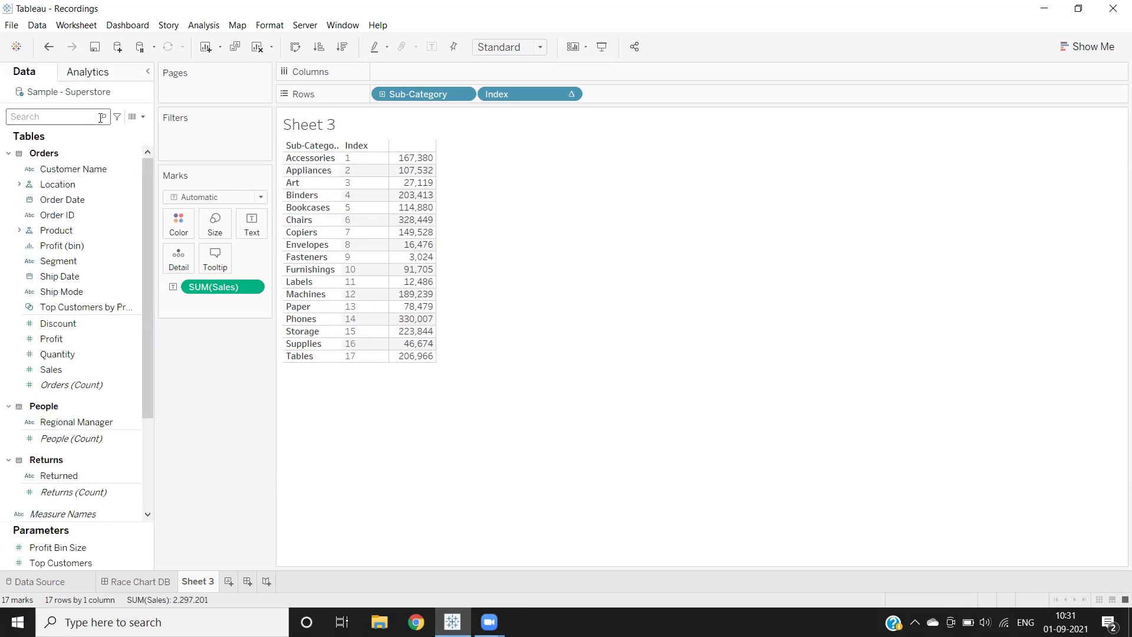
type("ca")
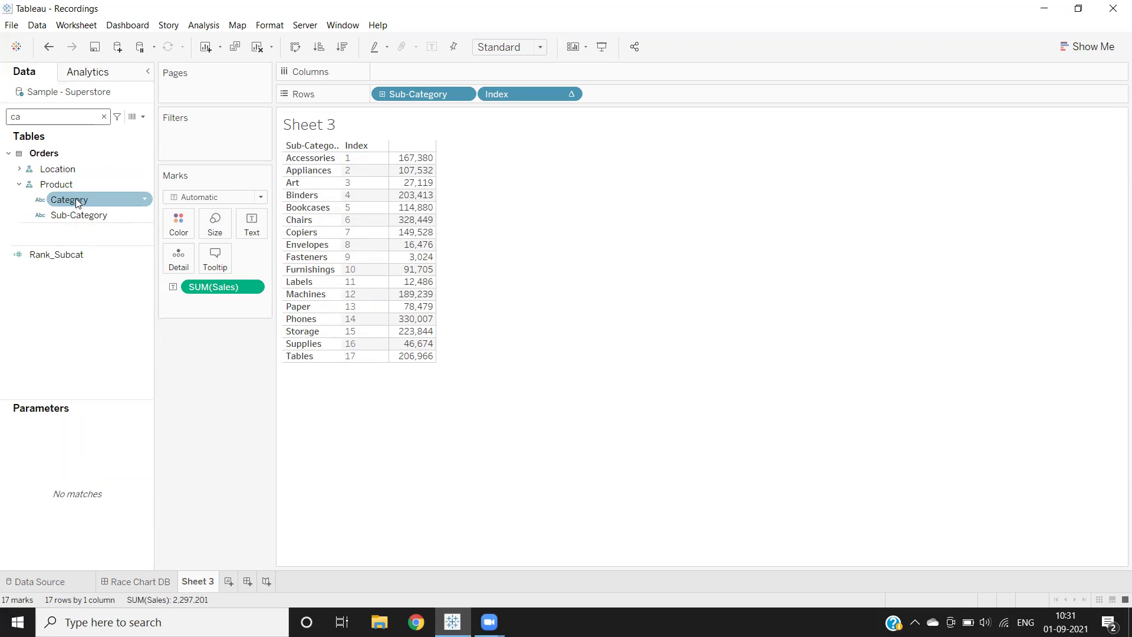
left_click_drag(76, 202, 376, 94)
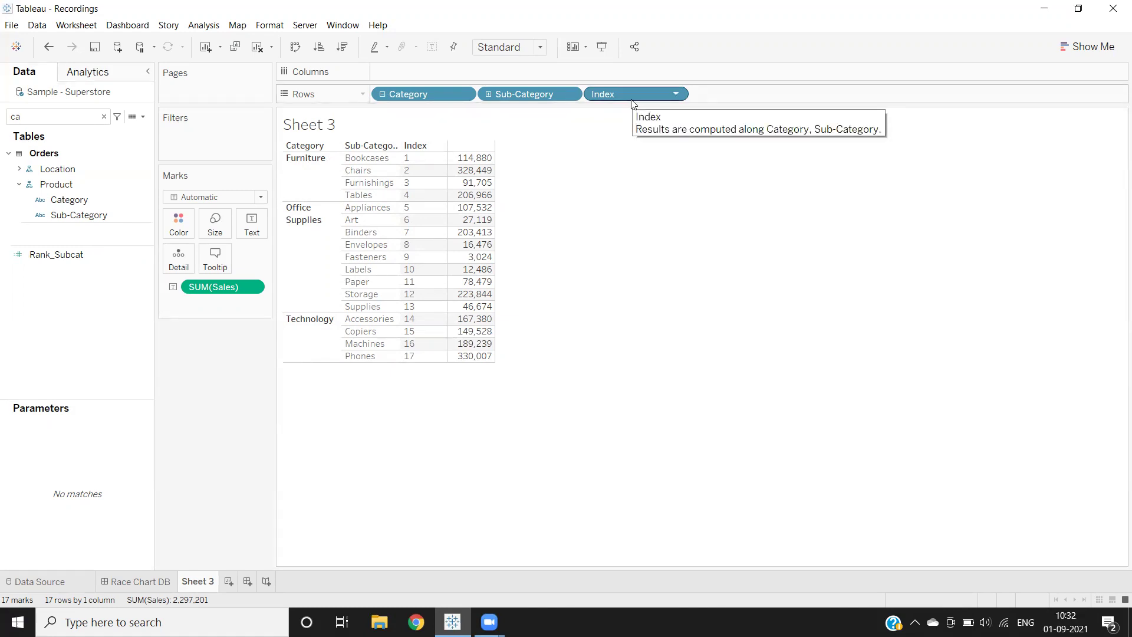
Compute Index along Sub-Category: Furniture 1–4, Office Supplies 1–9, Technology 1–4.
left_click(674, 95)
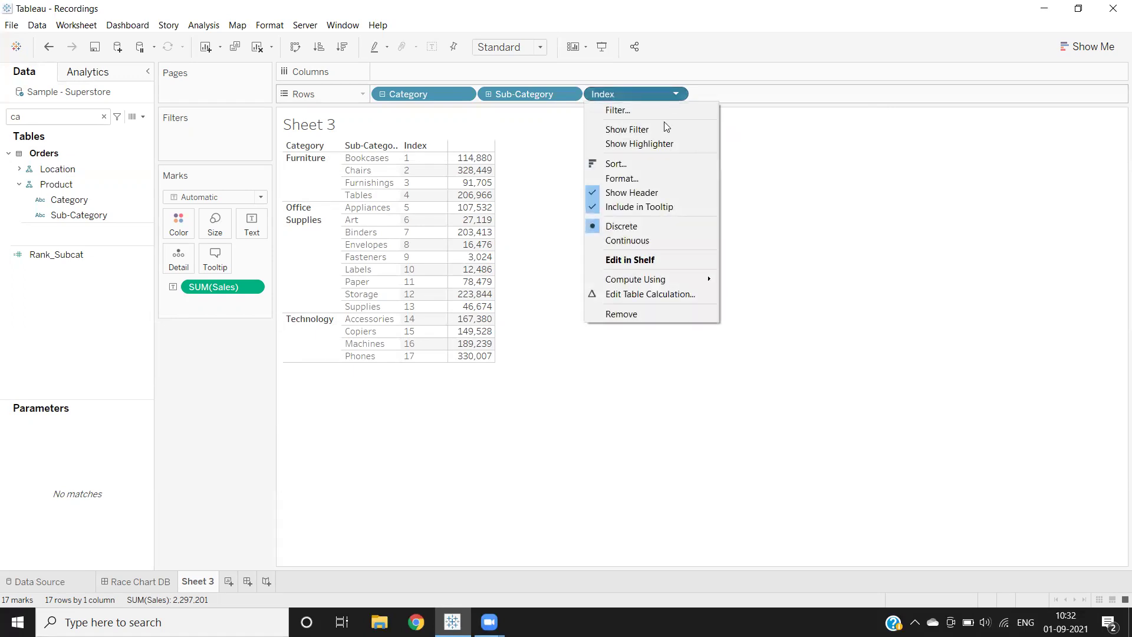
mouse_move(650, 283)
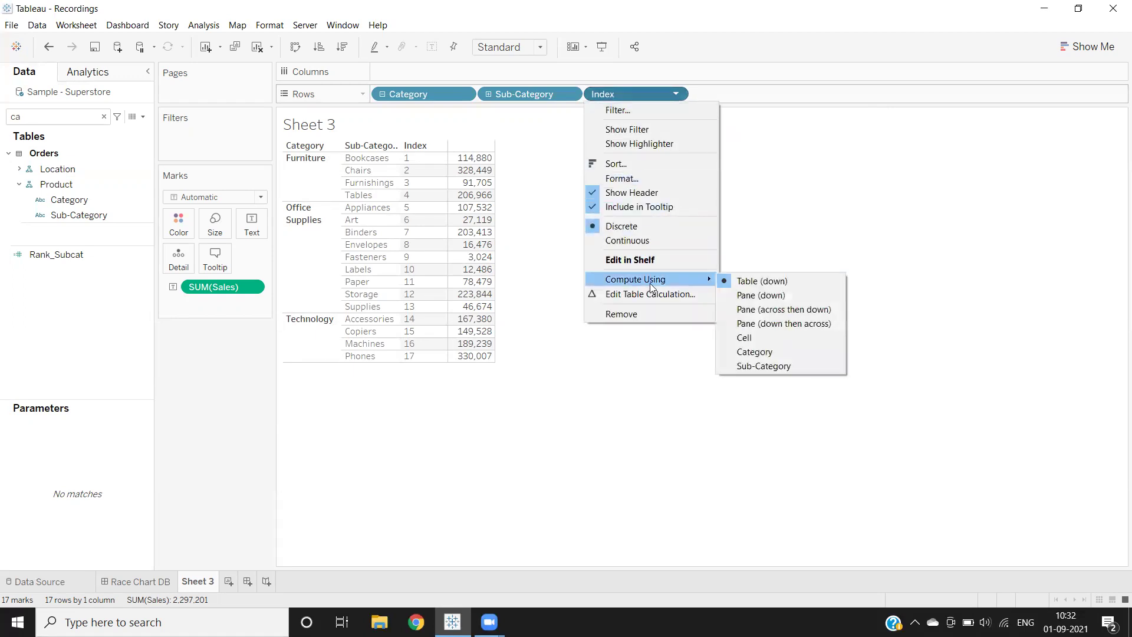
left_click(797, 366)
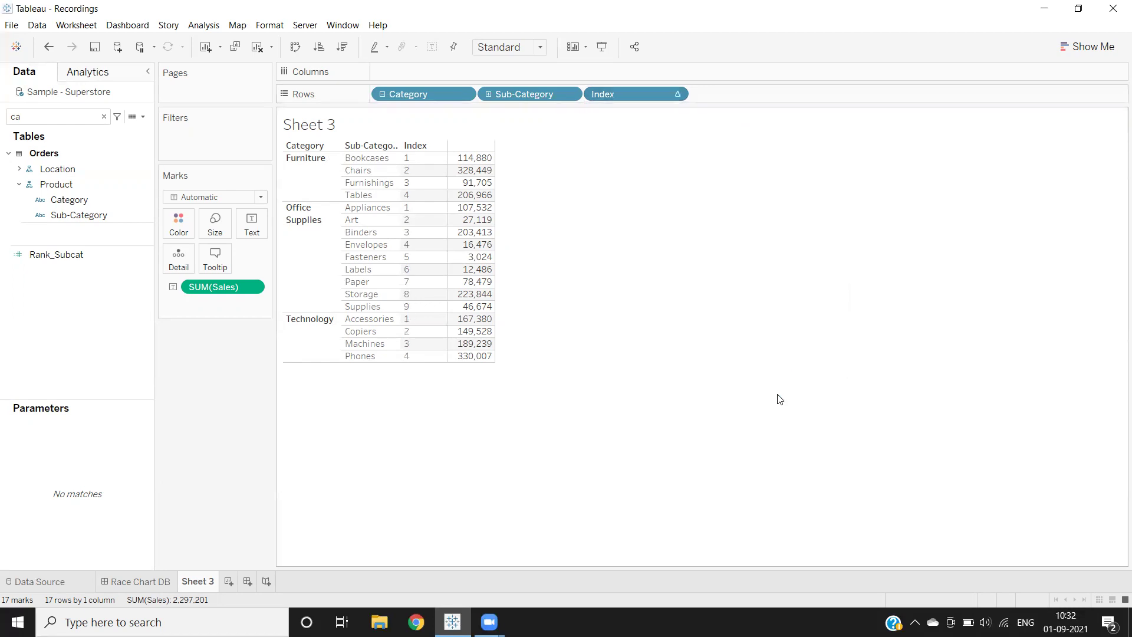